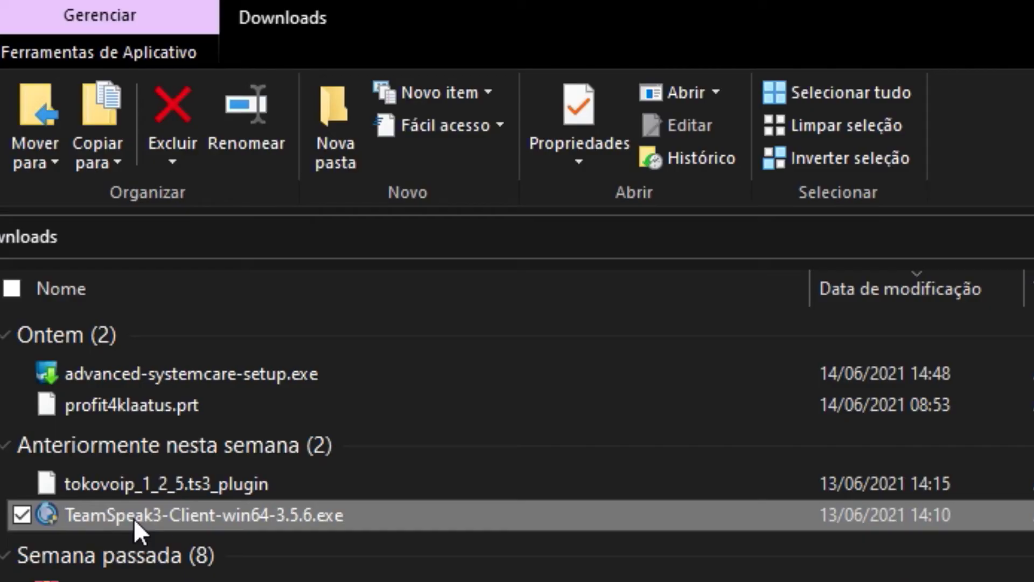
Launch the TeamSpeak3-Client-win64-3.5.6.exe installer, read through the licence agreement and accept its terms
{"action": "double_click", "coordinate": [141, 519]}
{"action": "key", "text": "F2"}
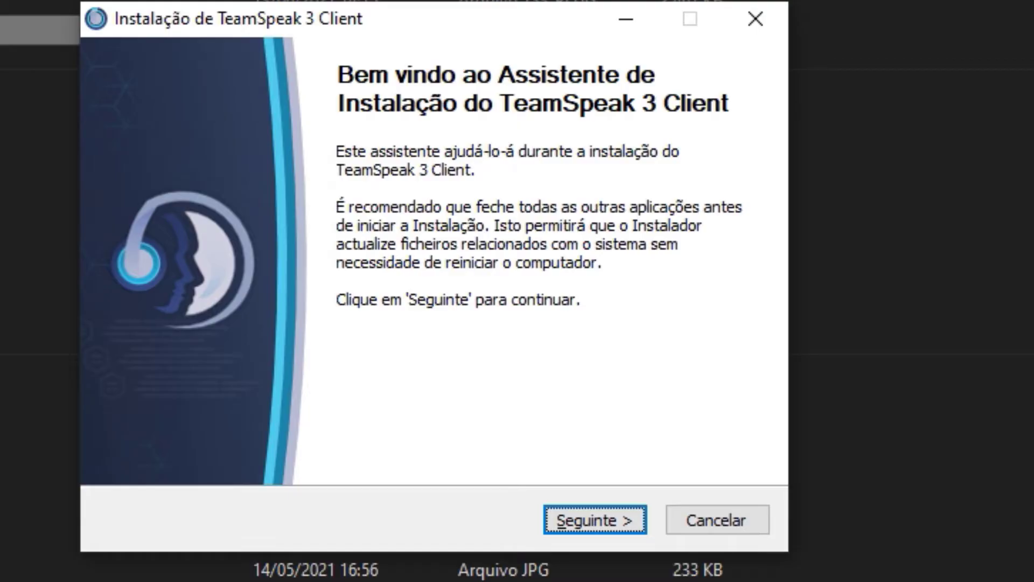
{"action": "key", "text": "Return"}
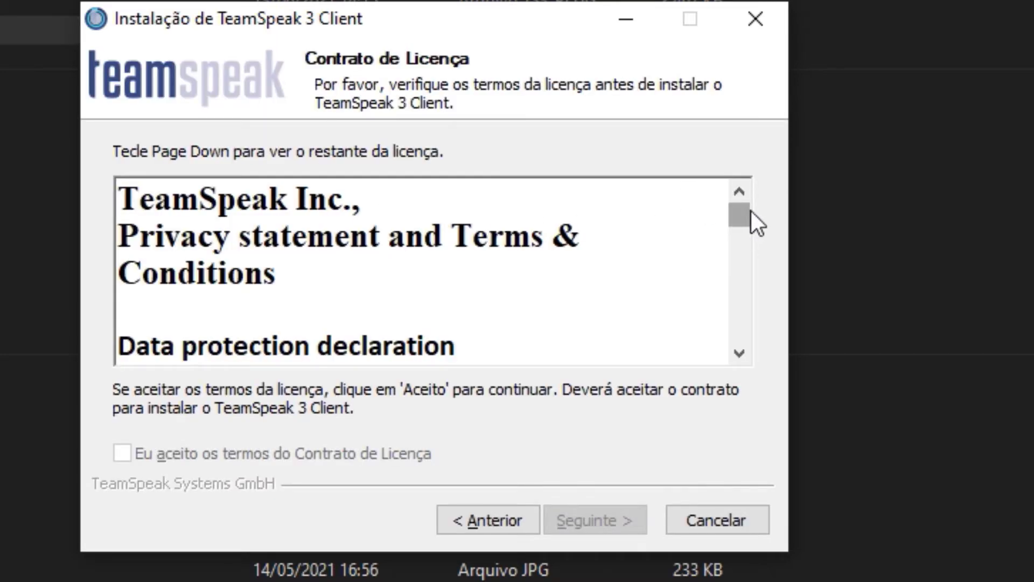
{"action": "left_click_drag", "start_coordinate": [751, 211], "coordinate": [768, 357]}
{"action": "left_click", "coordinate": [278, 453]}
{"action": "left_click", "coordinate": [582, 517]}
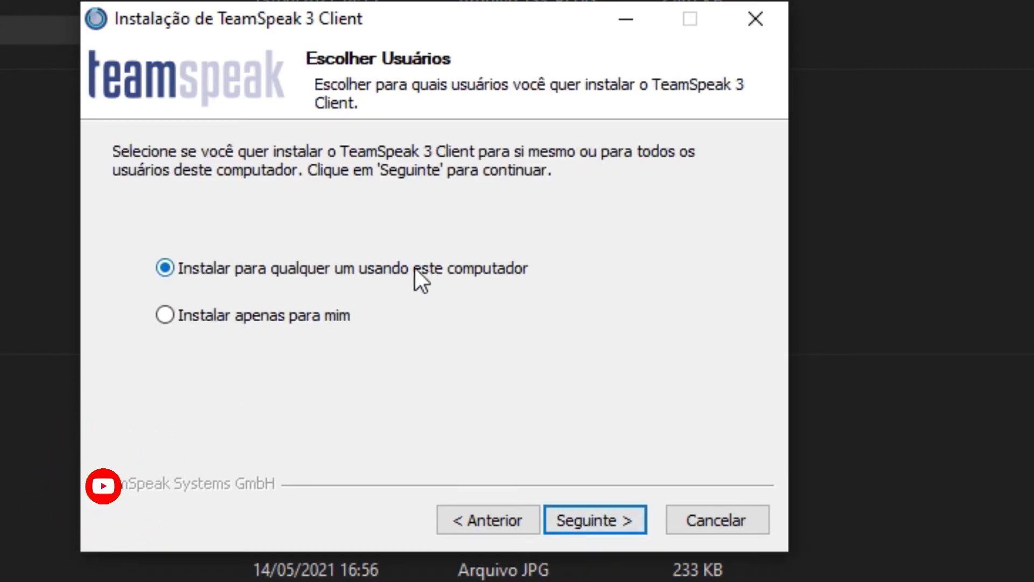
Install TeamSpeak 3 Client for anyone using this computer, storing the configuration in the user files as recommended
{"action": "left_click", "coordinate": [586, 517]}
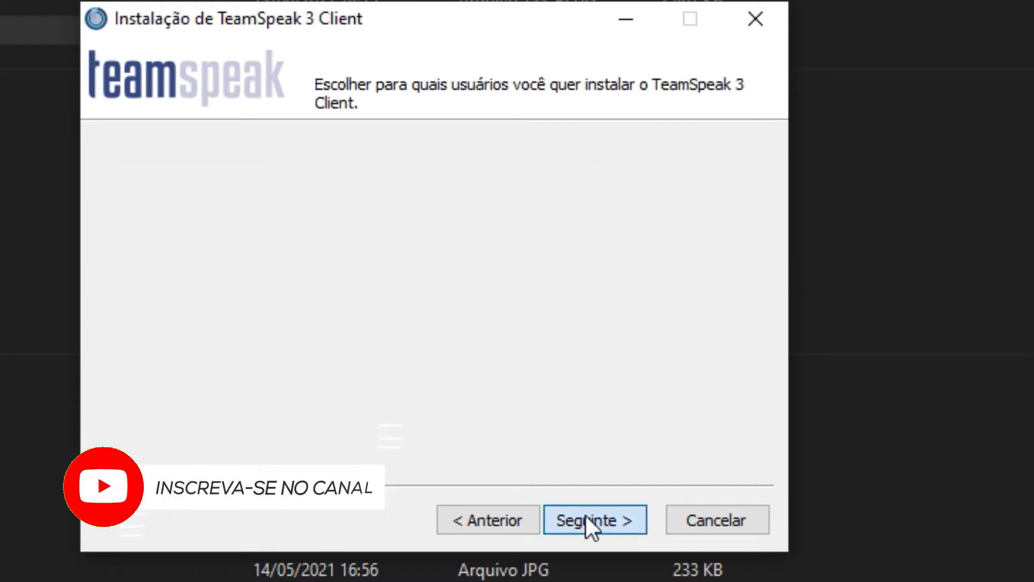
{"action": "left_click", "coordinate": [586, 516]}
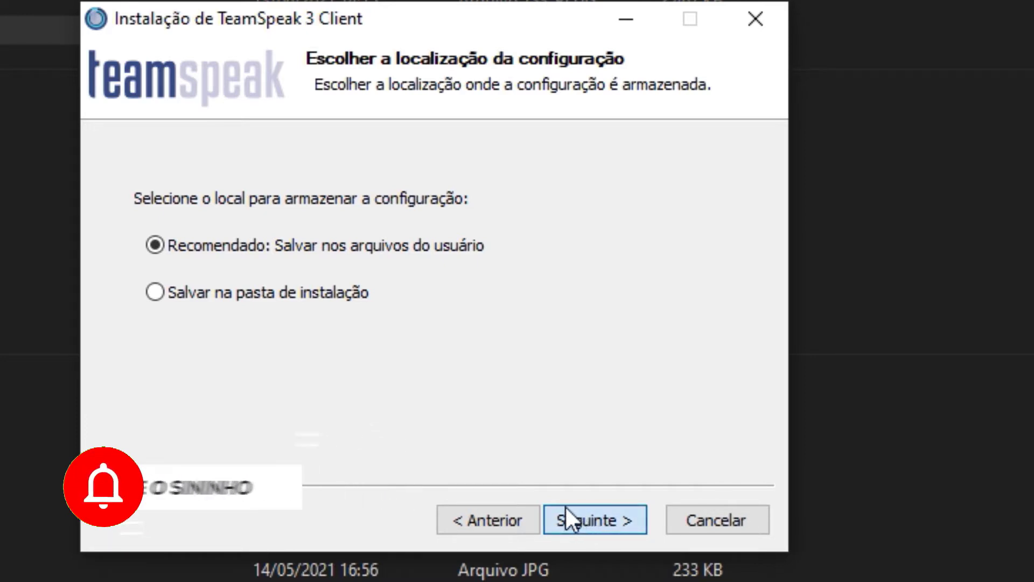
{"action": "left_click", "coordinate": [598, 524]}
{"action": "left_click", "coordinate": [587, 519]}
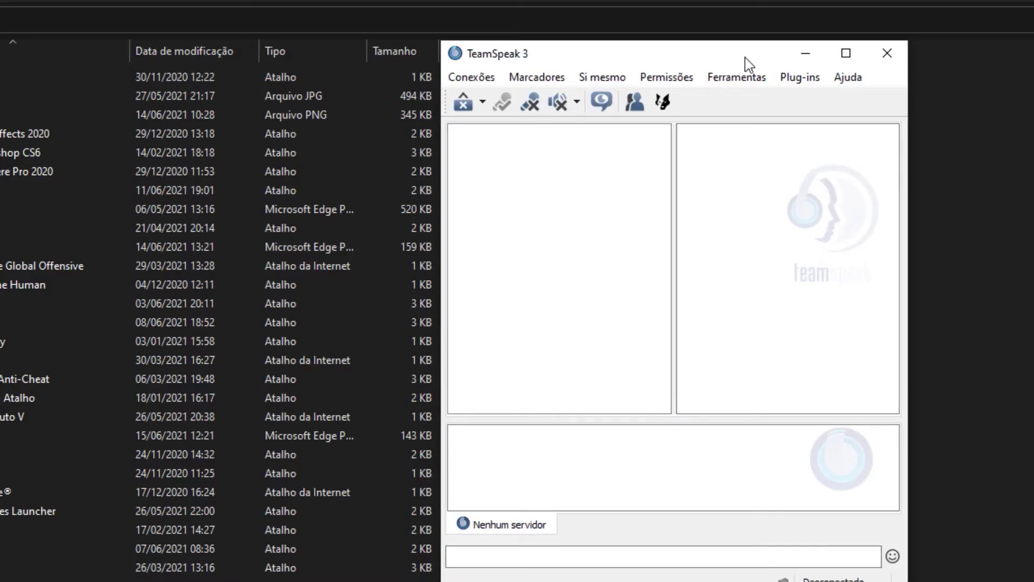
In the TeamSpeak notification options, set the sound pack to Sounds deactivated and muted-output behaviour to Não reproduzir sons
{"action": "left_click", "coordinate": [720, 81]}
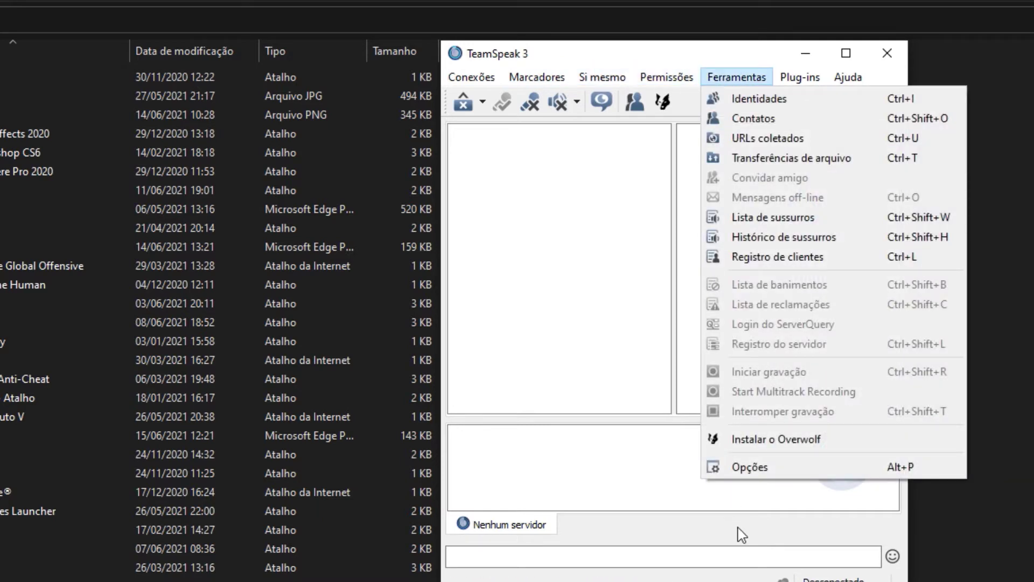
{"action": "left_click", "coordinate": [785, 474]}
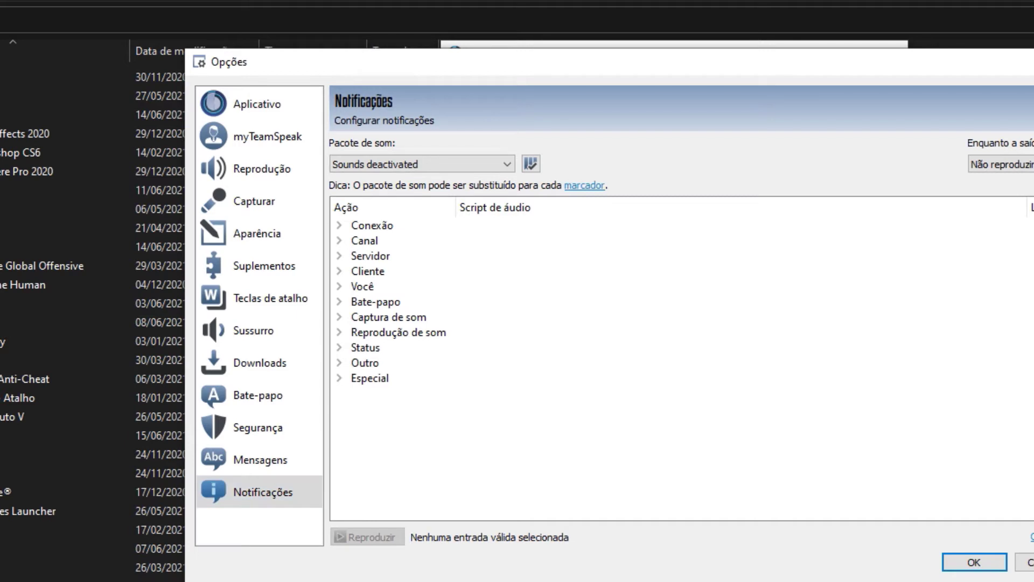
{"action": "left_click", "coordinate": [401, 163]}
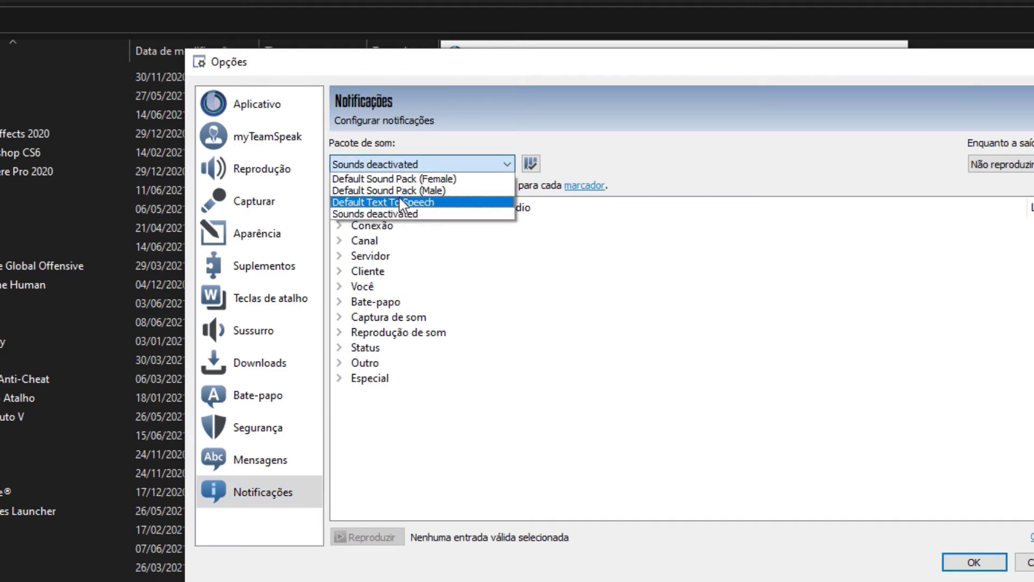
{"action": "left_click", "coordinate": [399, 213]}
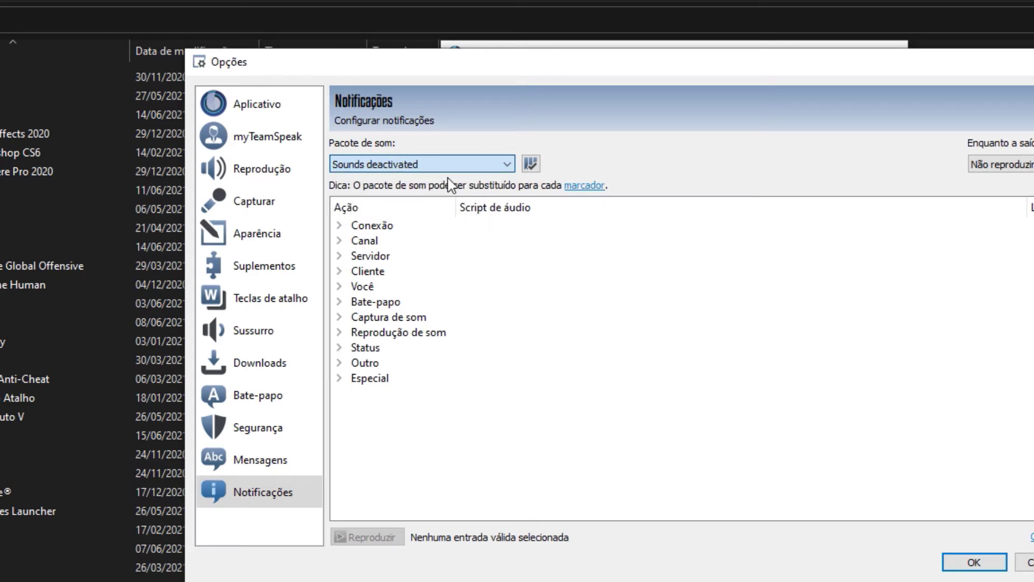
{"action": "left_click", "coordinate": [431, 164]}
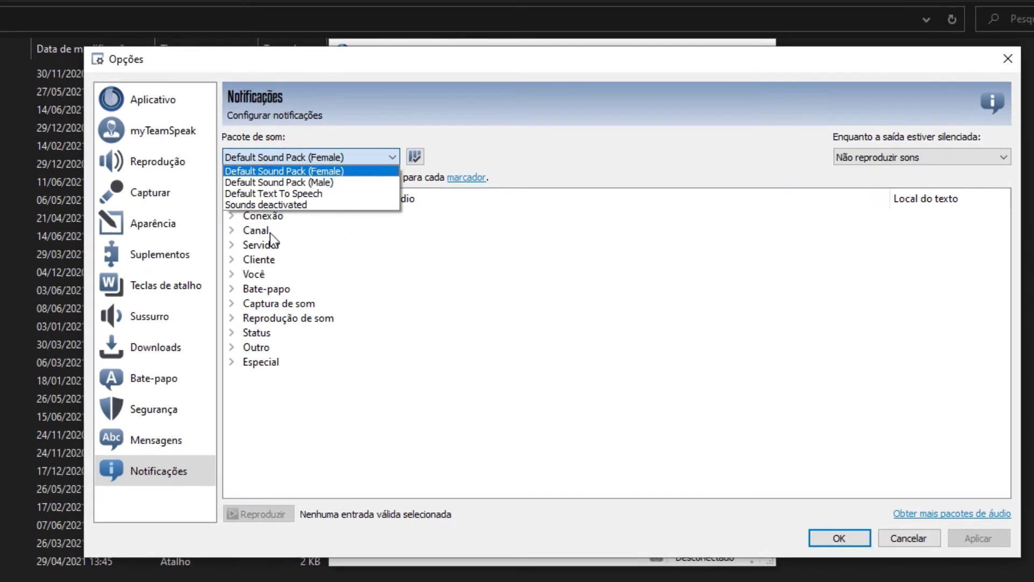
{"action": "left_click", "coordinate": [282, 205]}
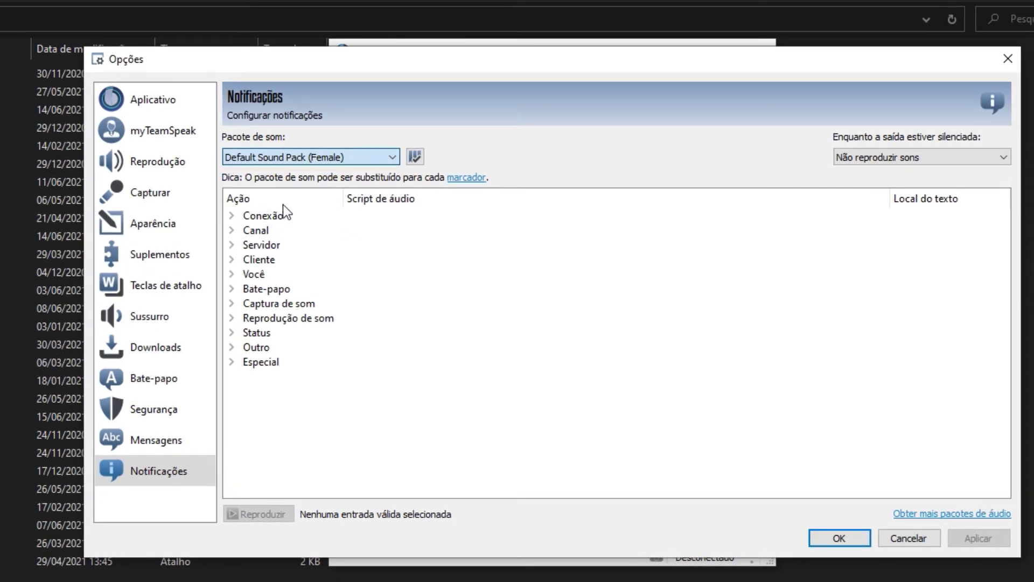
{"action": "left_click", "coordinate": [892, 161]}
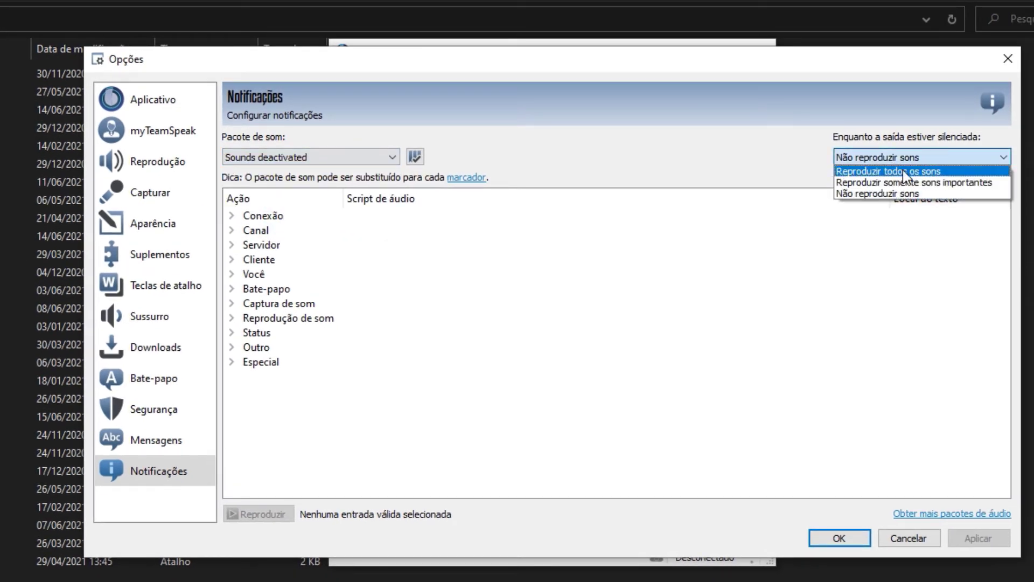
{"action": "left_click", "coordinate": [871, 194]}
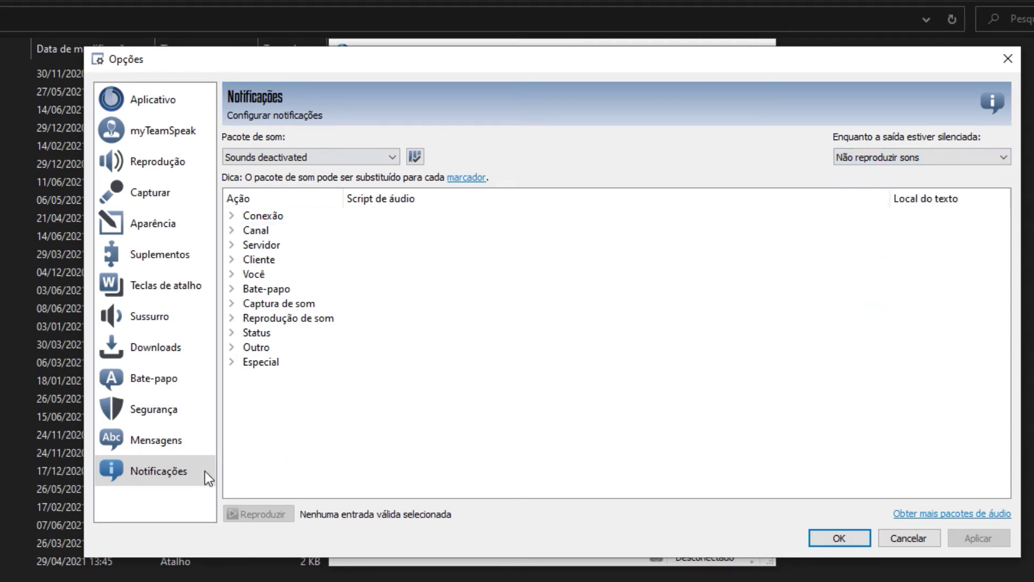
In the capture options, check the Push-to-Talk hotkey and choose Microphone (High Definition Audio Device) as the capture device
{"action": "left_click", "coordinate": [145, 192]}
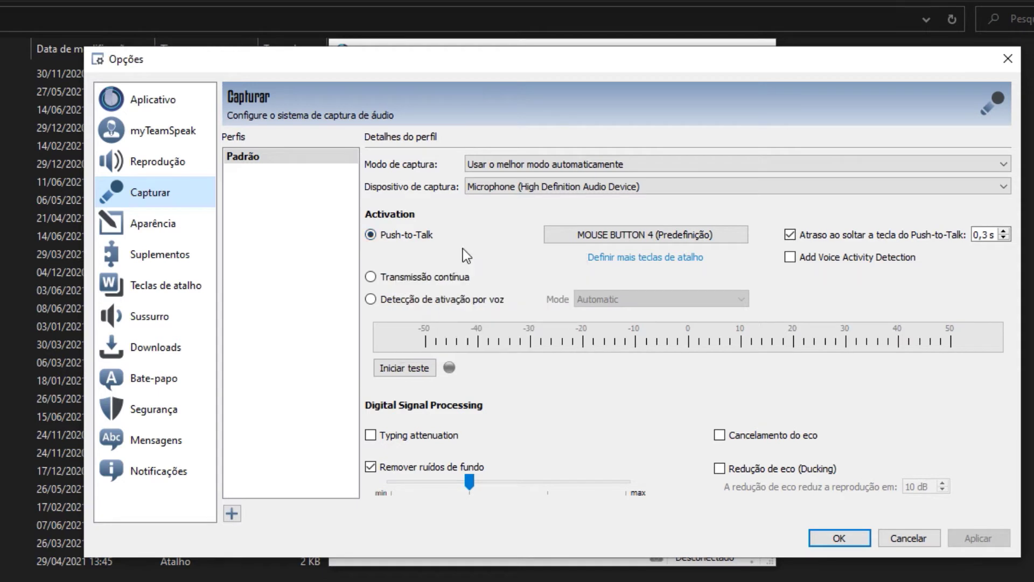
{"action": "left_click", "coordinate": [637, 236]}
{"action": "key", "text": "Escape"}
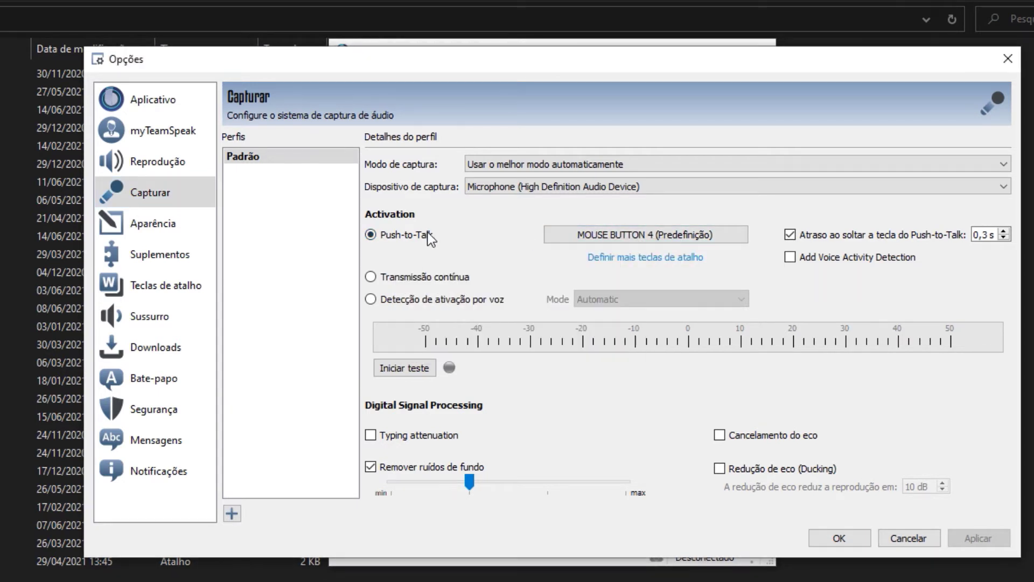
{"action": "left_click", "coordinate": [530, 186]}
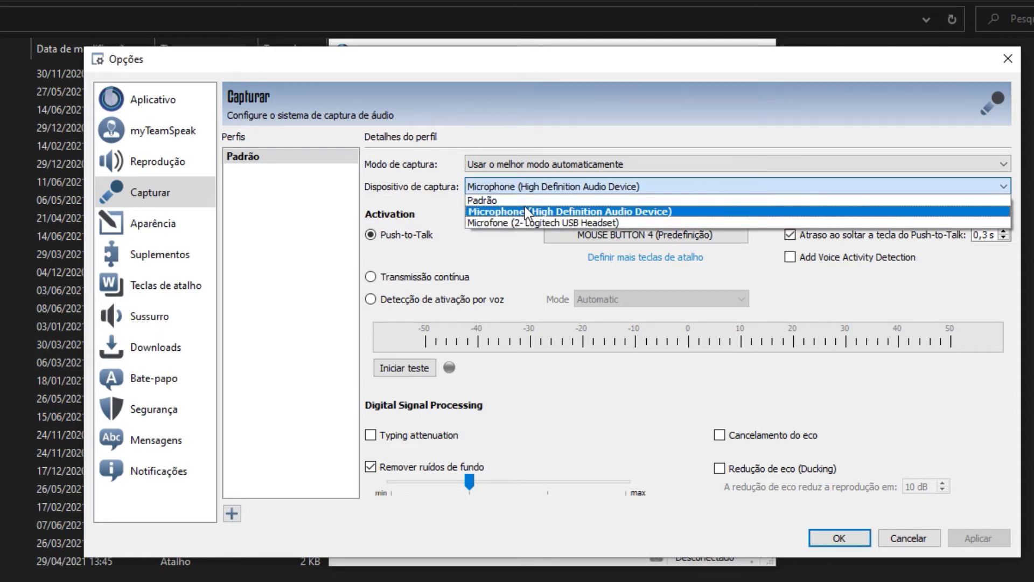
{"action": "left_click", "coordinate": [524, 211]}
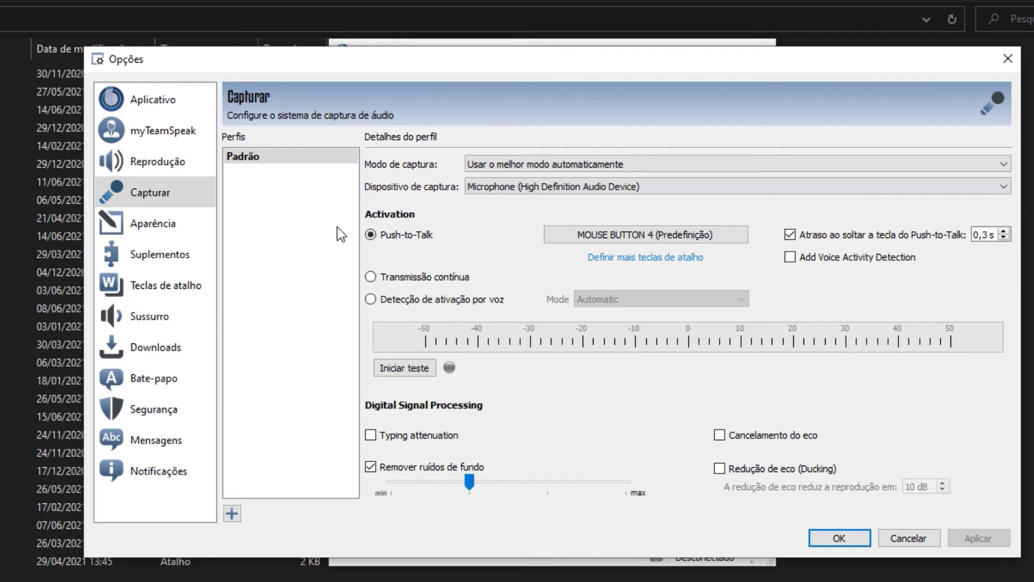
Choose Alto-falantes (2- Logitech USB Headset) as the playback device and save the options
{"action": "left_click", "coordinate": [141, 163]}
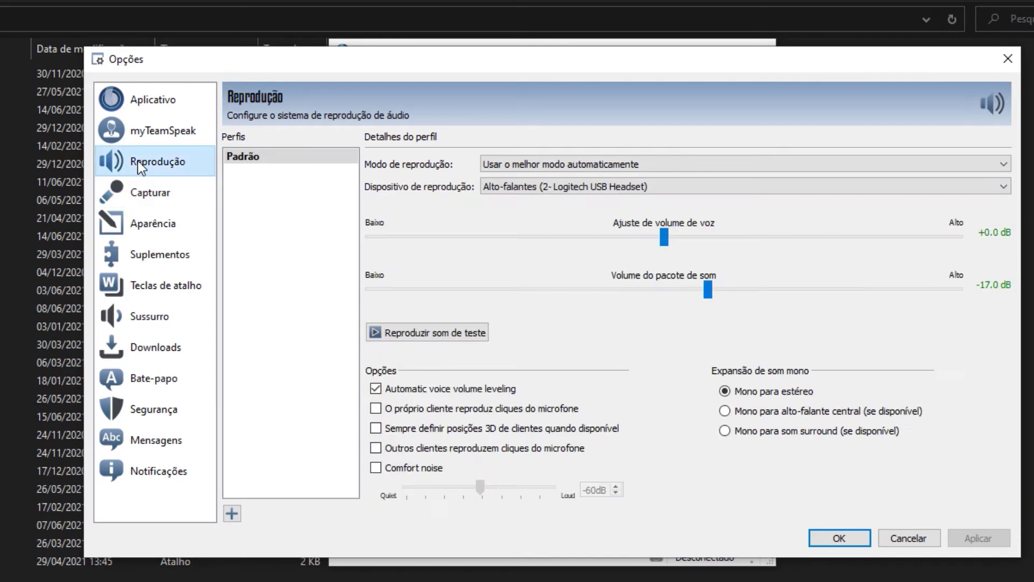
{"action": "left_click", "coordinate": [603, 189]}
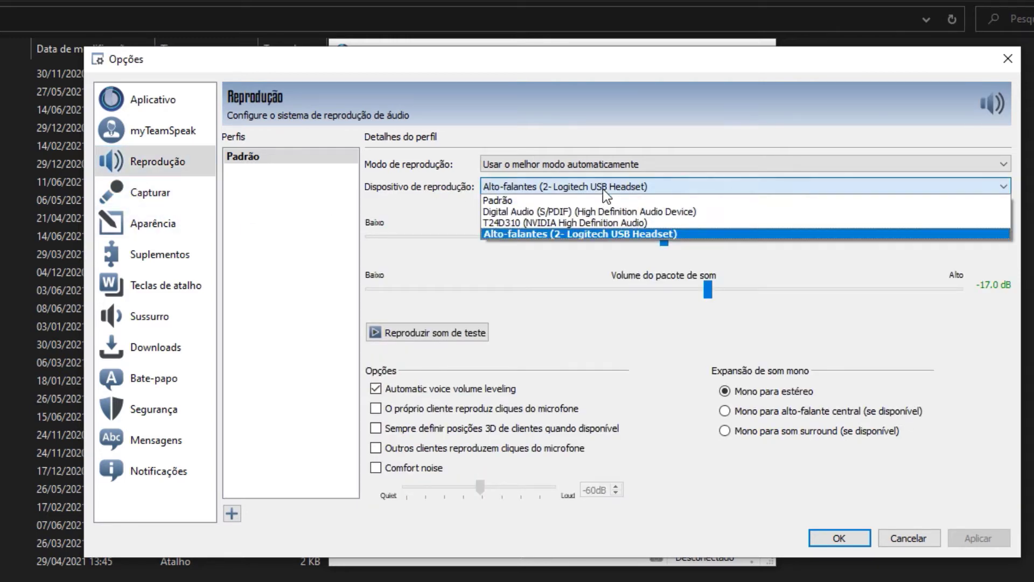
{"action": "left_click", "coordinate": [566, 233]}
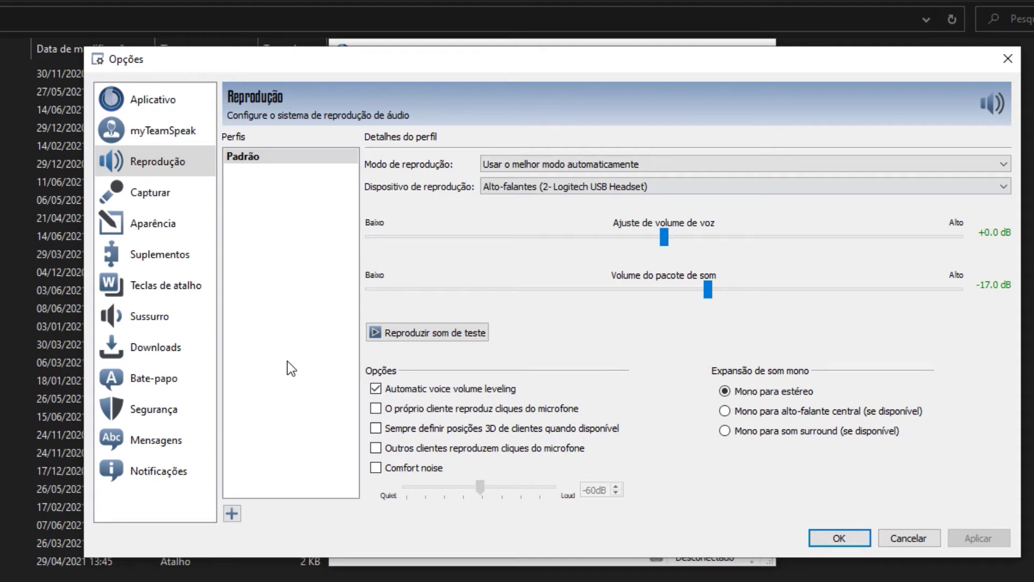
{"action": "left_click", "coordinate": [864, 543]}
View the TokoVoip plug-in's Radio FX settings and close them without changes
{"action": "left_click", "coordinate": [670, 74]}
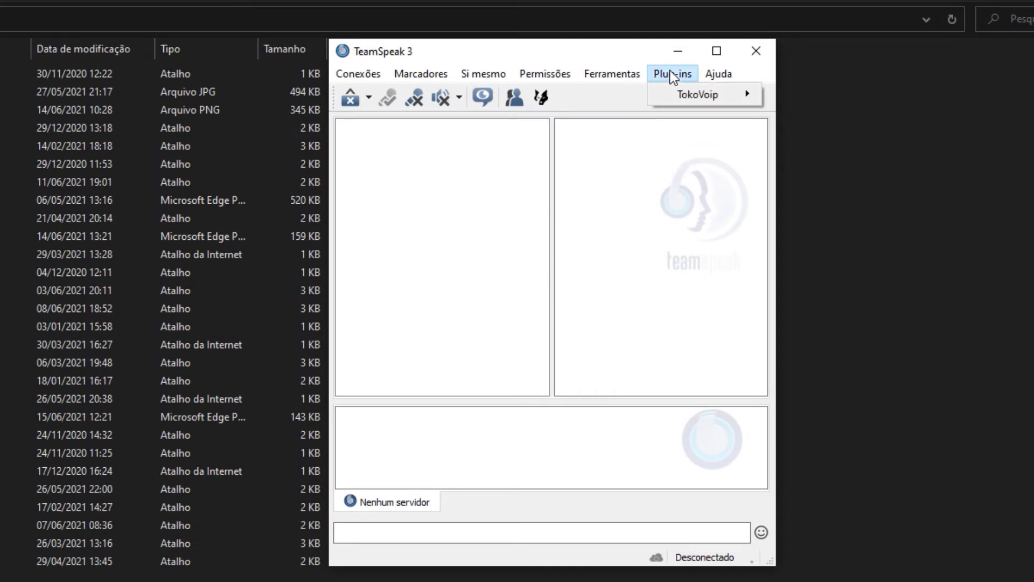
{"action": "mouse_move", "coordinate": [688, 93]}
{"action": "left_click", "coordinate": [834, 100]}
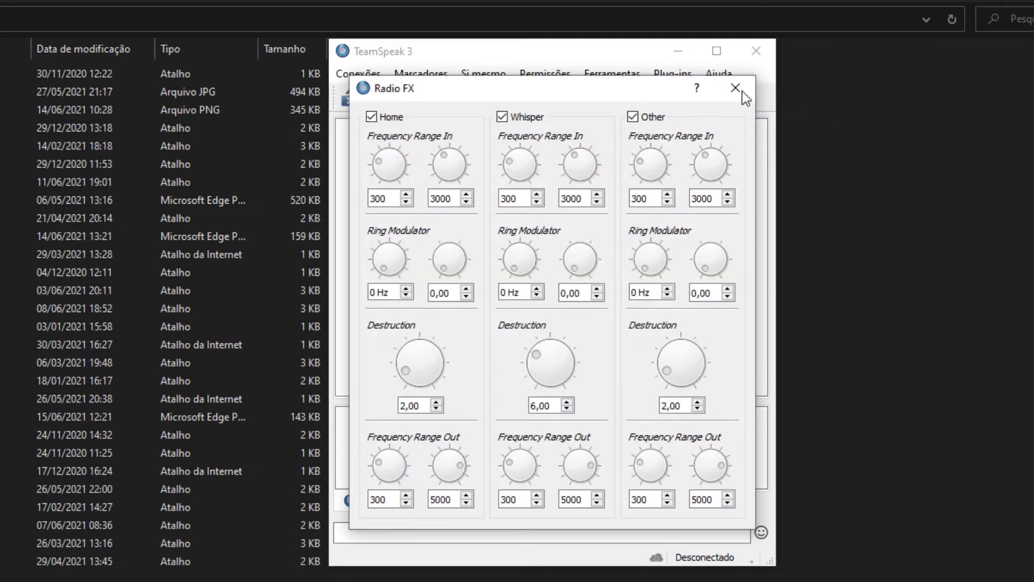
{"action": "left_click", "coordinate": [741, 91]}
{"action": "left_click", "coordinate": [654, 70]}
{"action": "mouse_move", "coordinate": [676, 95]}
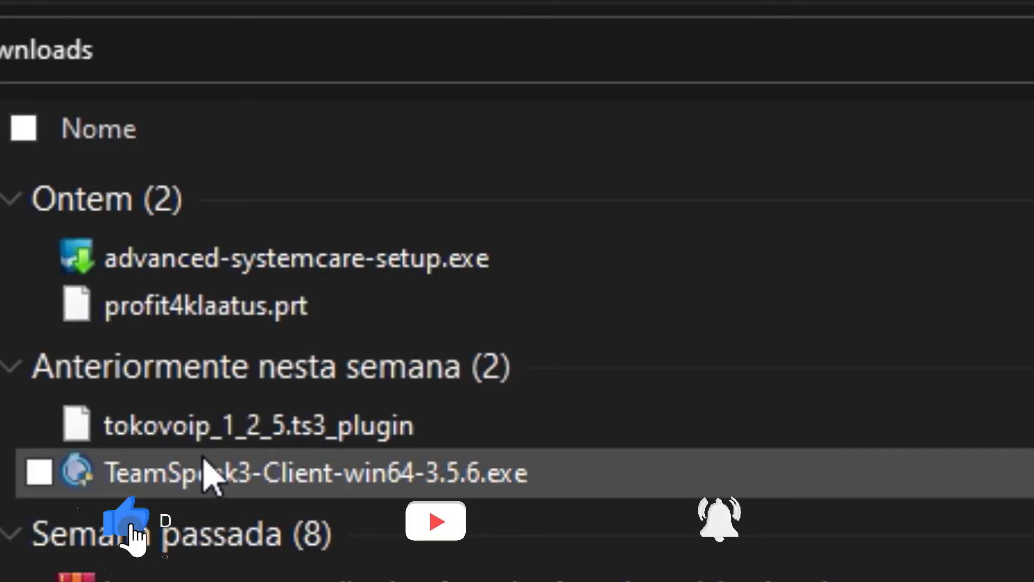
Install the tokovoip_1_2_5.ts3_plugin file from Downloads and open Radio FX from the TokoVoip plug-in in TeamSpeak
{"action": "double_click", "coordinate": [216, 429]}
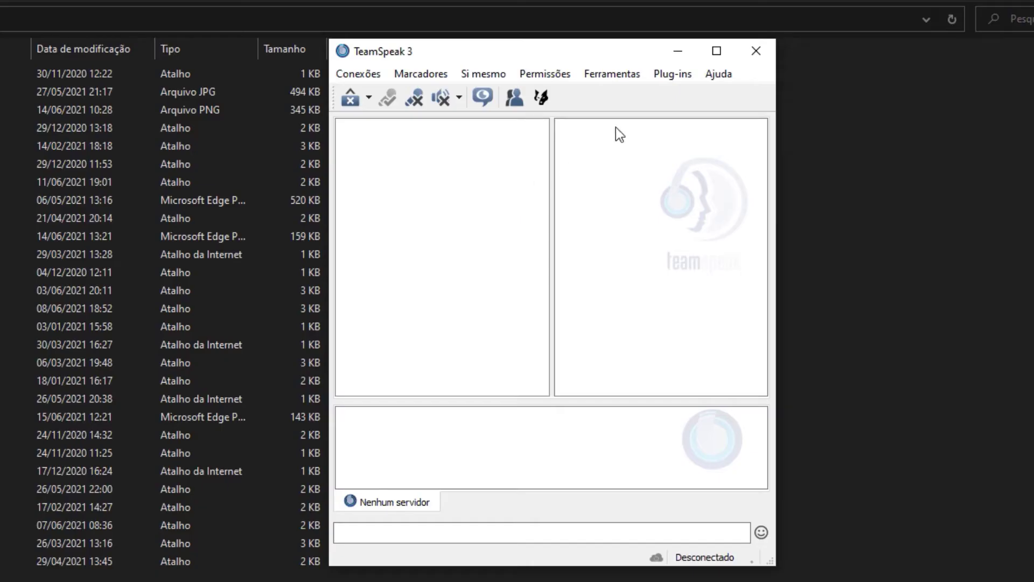
{"action": "left_click", "coordinate": [680, 75]}
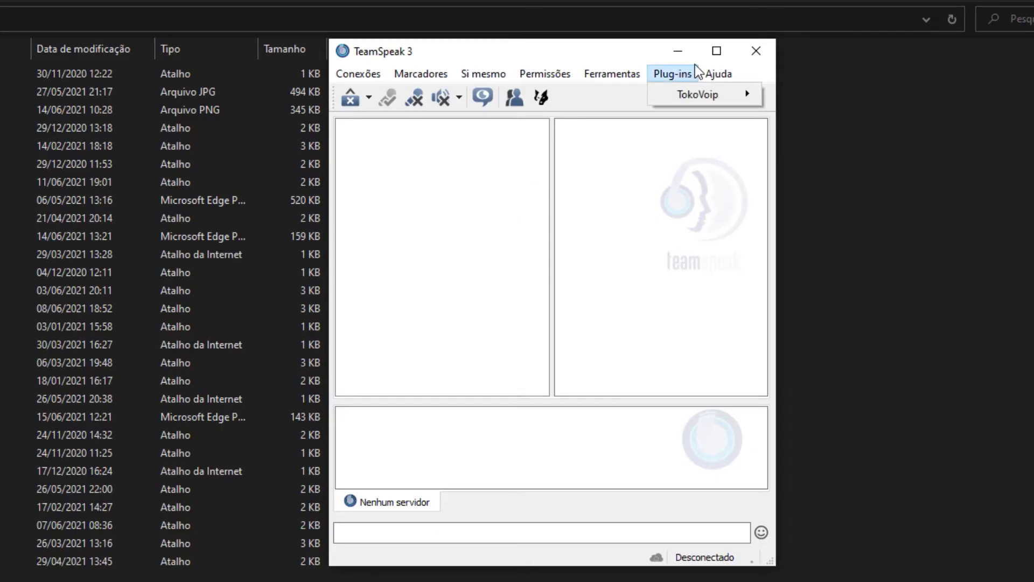
{"action": "left_click", "coordinate": [695, 107]}
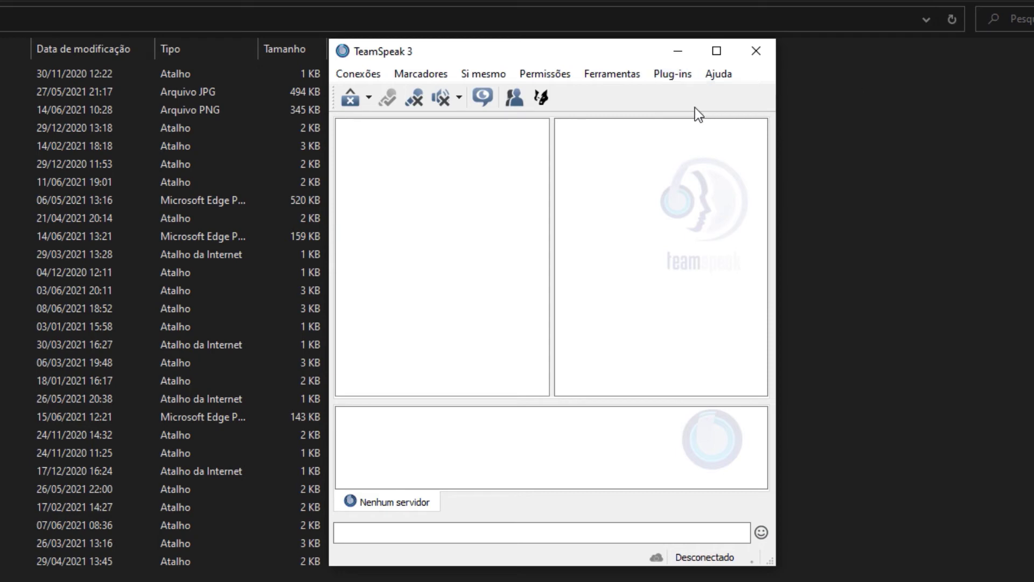
{"action": "left_click", "coordinate": [683, 71]}
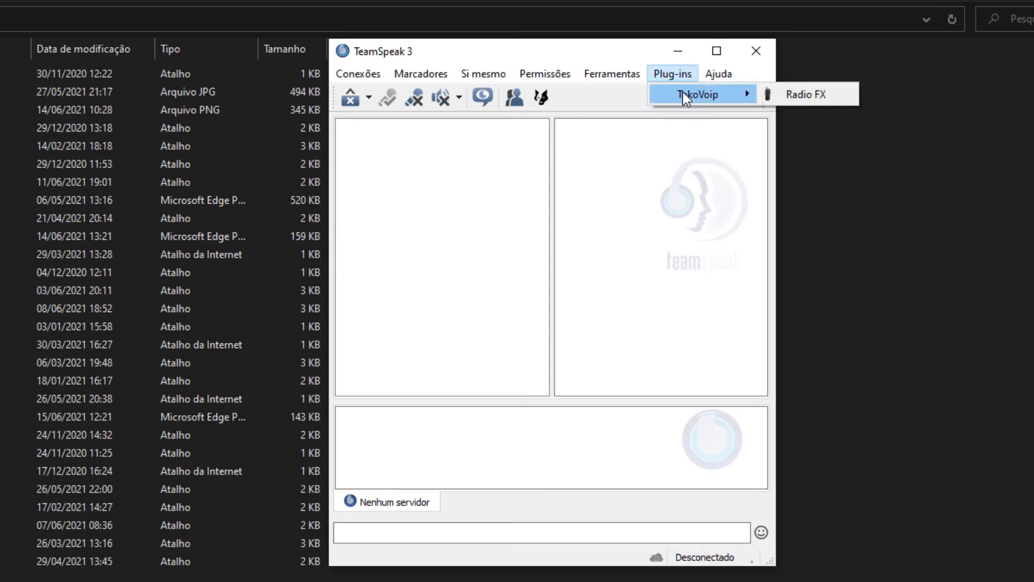
{"action": "left_click", "coordinate": [805, 93]}
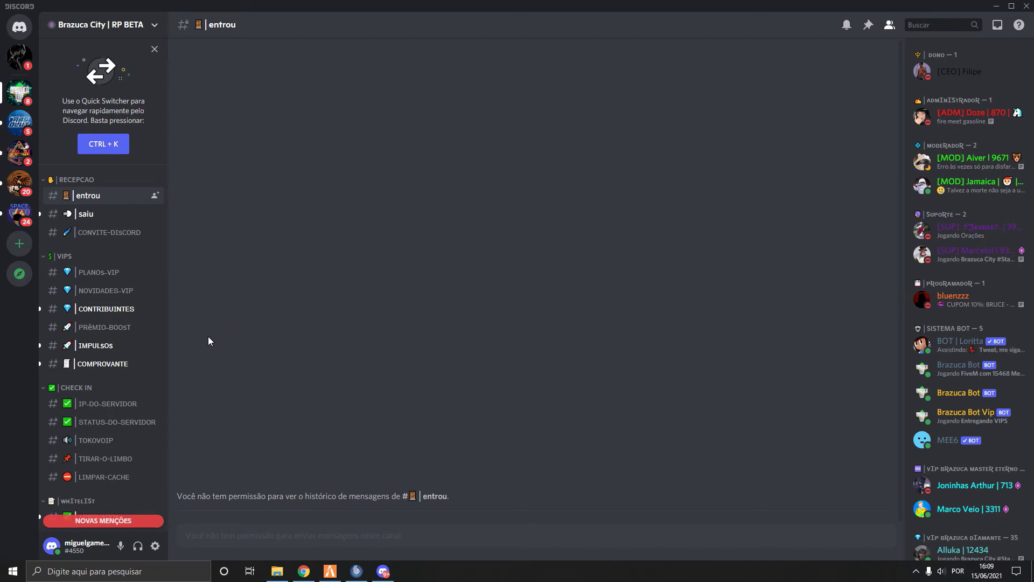
In the Brazuca City Discord server's TOKOVOIP channel, copy the TeamSpeak address brazucarp.sb4.host from the first message
{"action": "left_click", "coordinate": [96, 440]}
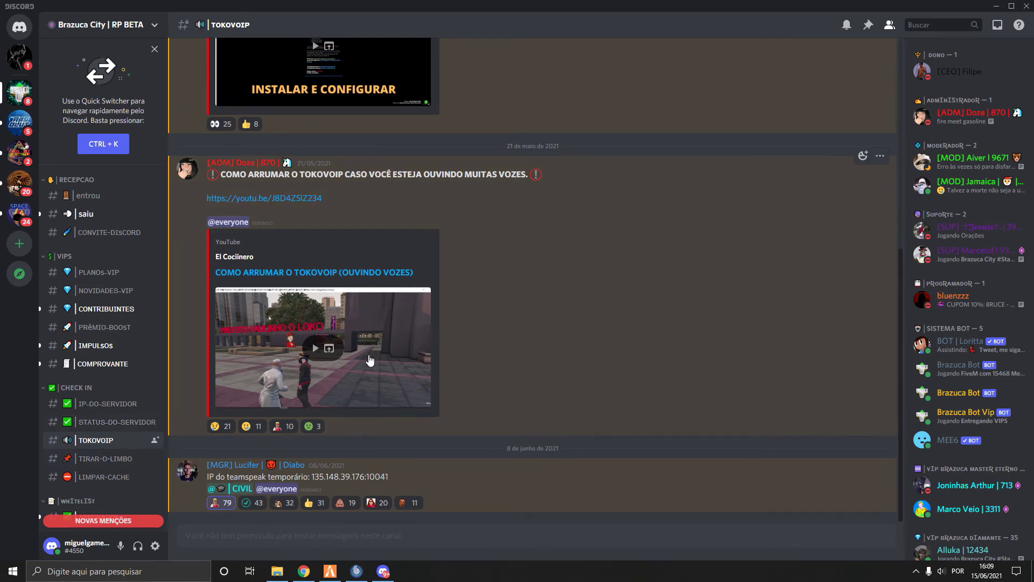
{"action": "scroll", "coordinate": [358, 351], "scroll_direction": "up", "scroll_amount": 8}
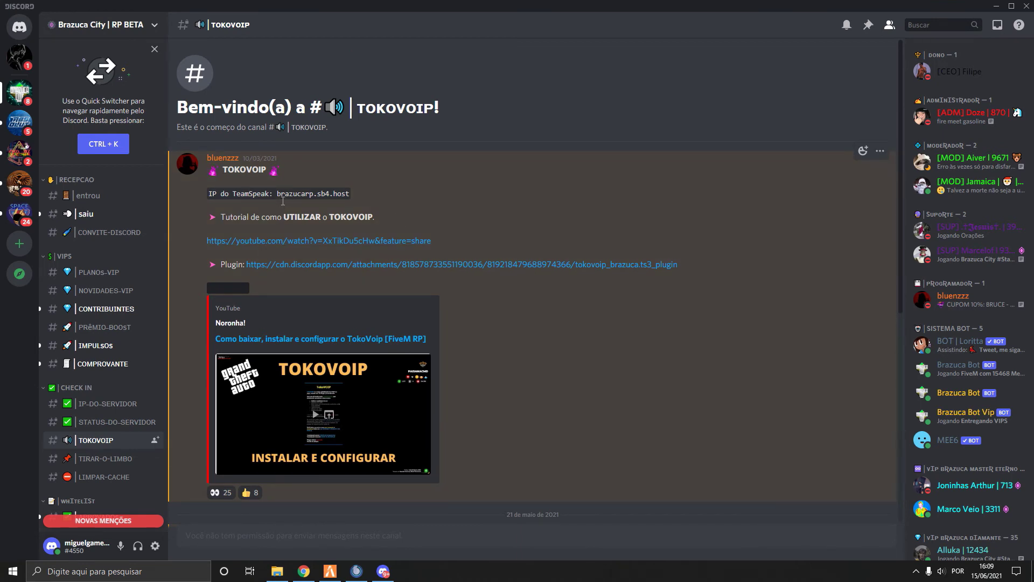
{"action": "left_click_drag", "start_coordinate": [277, 194], "coordinate": [350, 198]}
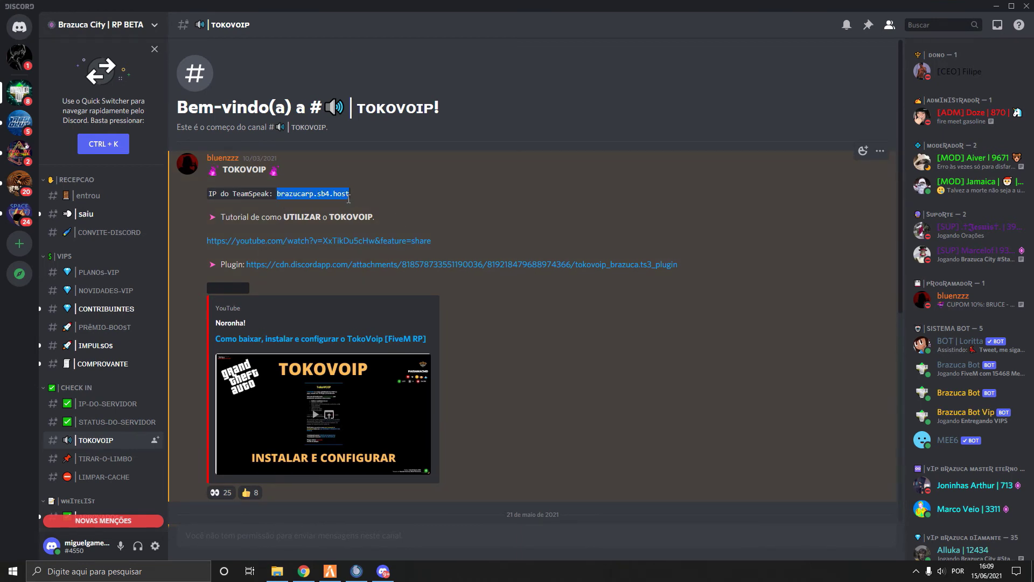
{"action": "right_click", "coordinate": [343, 193]}
{"action": "left_click", "coordinate": [355, 204]}
Switch to TeamSpeak, open the server connection dialog and paste the copied address over the existing server address
{"action": "left_click", "coordinate": [357, 570]}
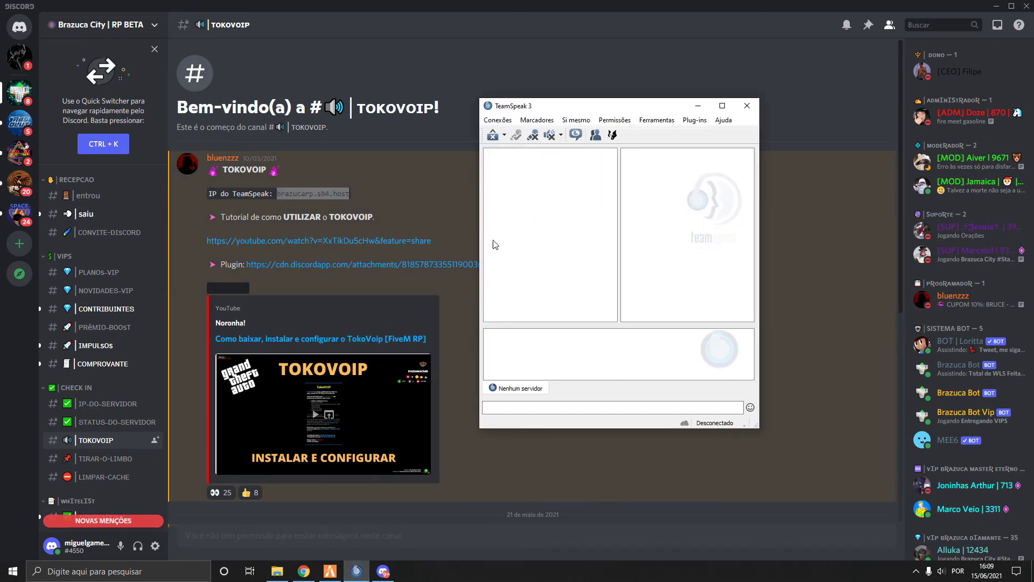
{"action": "left_click", "coordinate": [497, 120]}
{"action": "left_click", "coordinate": [501, 135]}
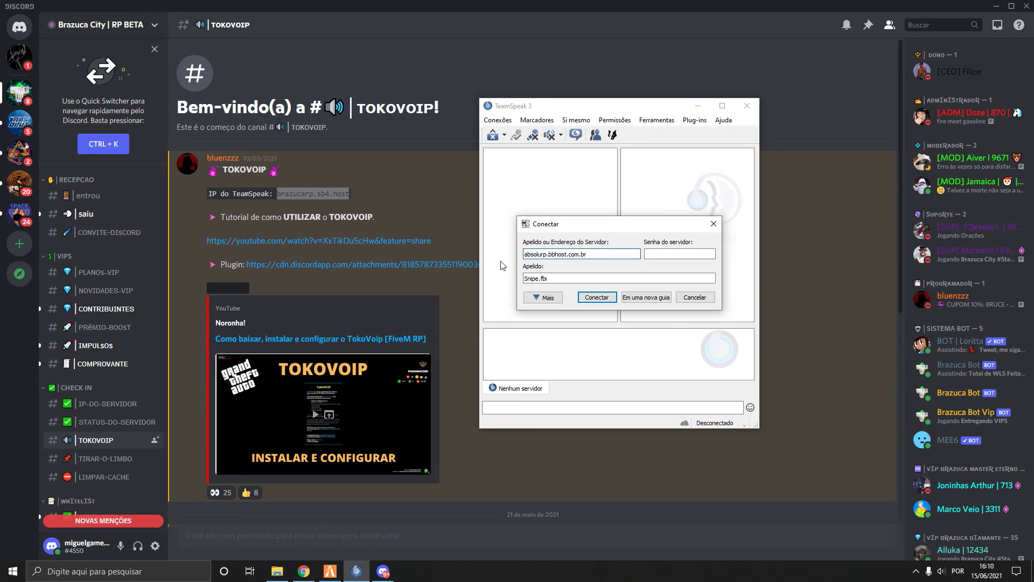
{"action": "left_click_drag", "start_coordinate": [581, 258], "coordinate": [525, 257]}
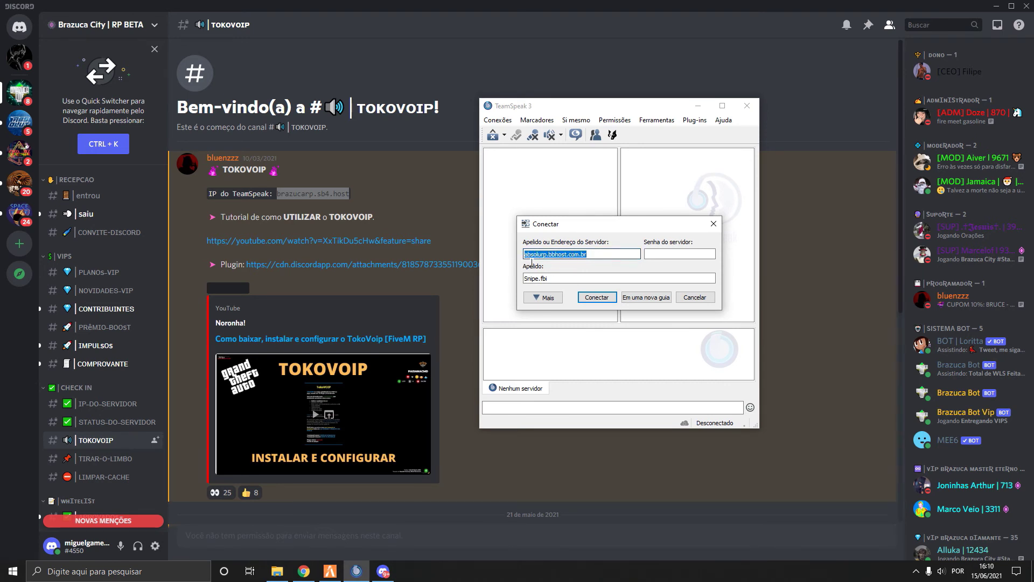
{"action": "key", "text": "ctrl+v"}
{"action": "key", "text": "ctrl+v"}
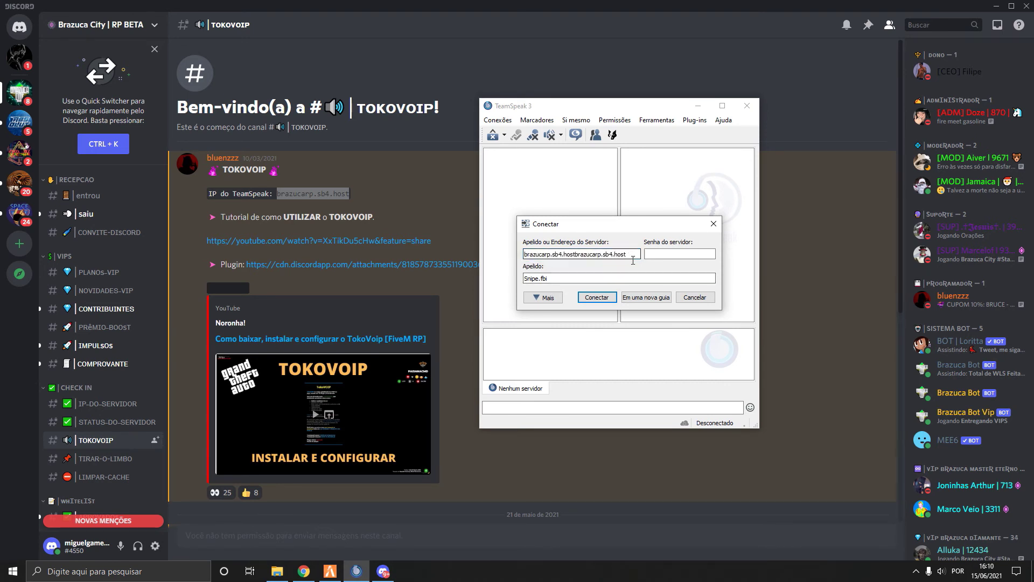
Replace the duplicated server address with a single brazucarp.sb4.host and connect to the server
{"action": "left_click_drag", "start_coordinate": [525, 253], "coordinate": [634, 258]}
{"action": "left_click", "coordinate": [634, 258]}
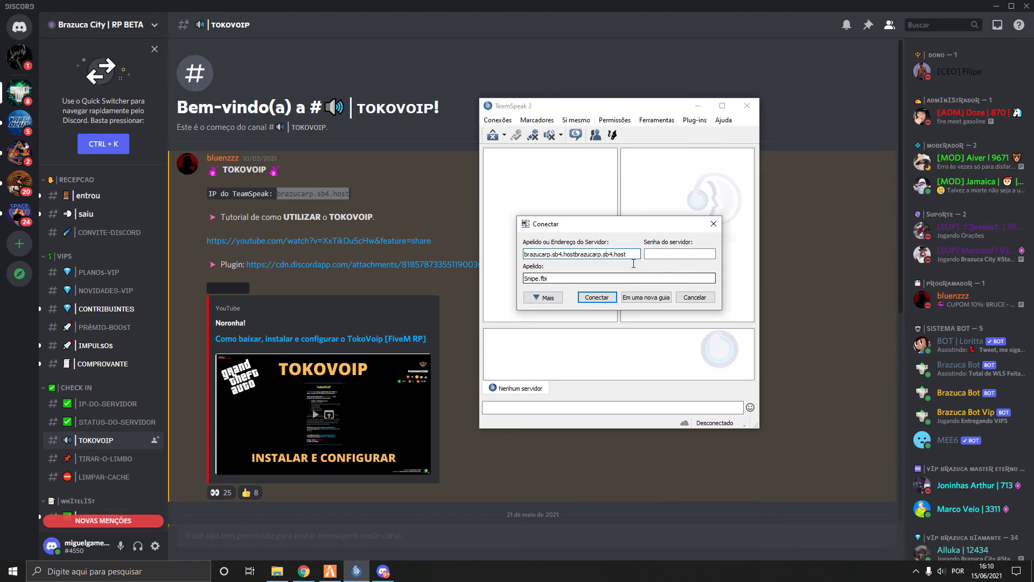
{"action": "triple_click", "coordinate": [561, 256]}
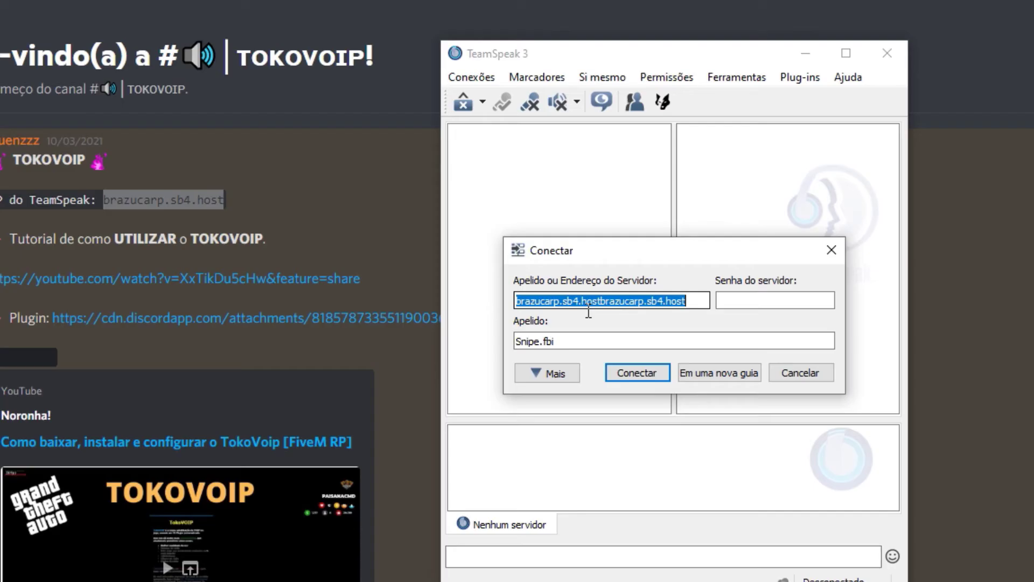
{"action": "key", "text": "End"}
{"action": "left_click_drag", "start_coordinate": [695, 302], "coordinate": [486, 306]}
{"action": "key", "text": "ctrl+v"}
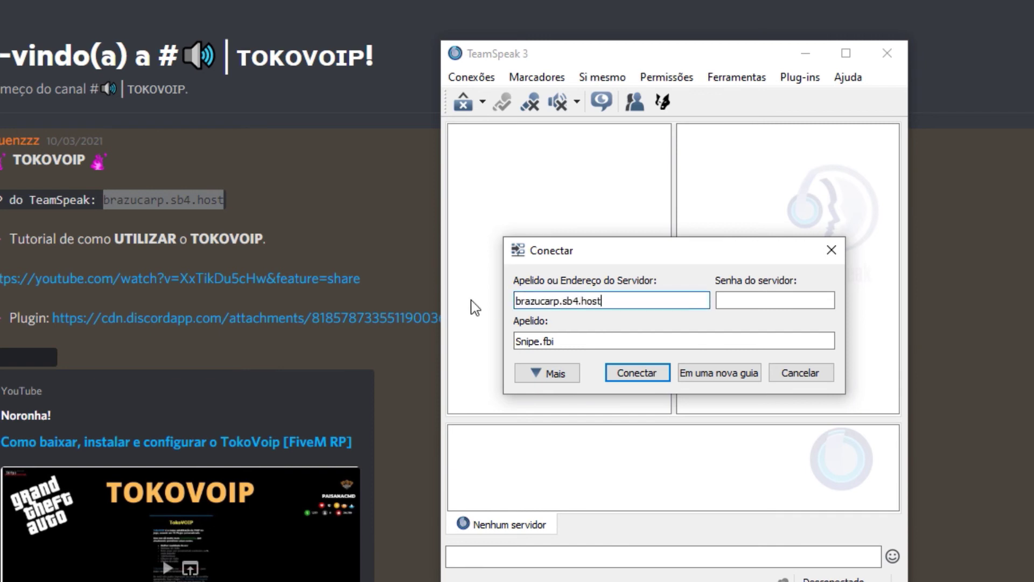
{"action": "left_click", "coordinate": [642, 376]}
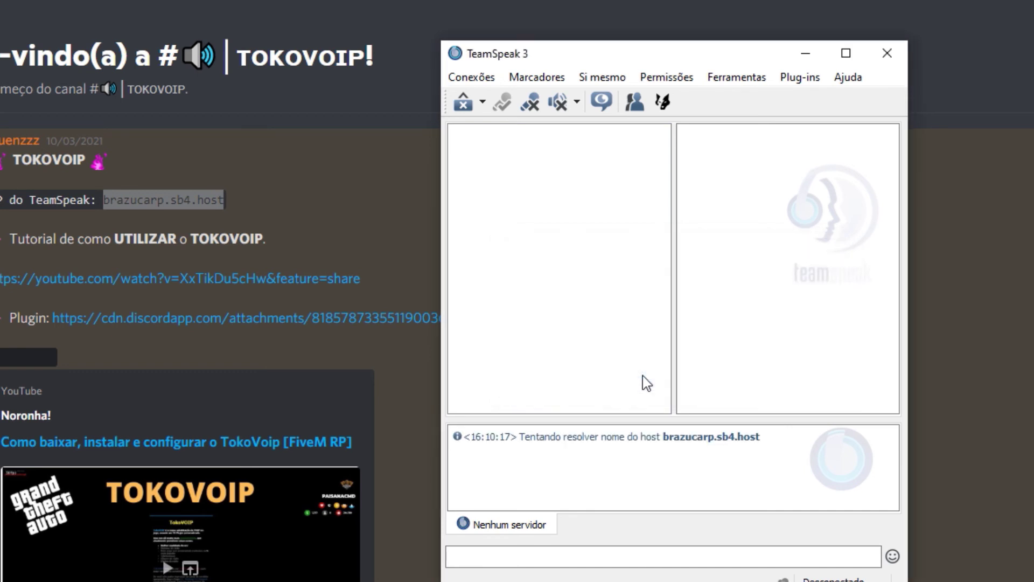